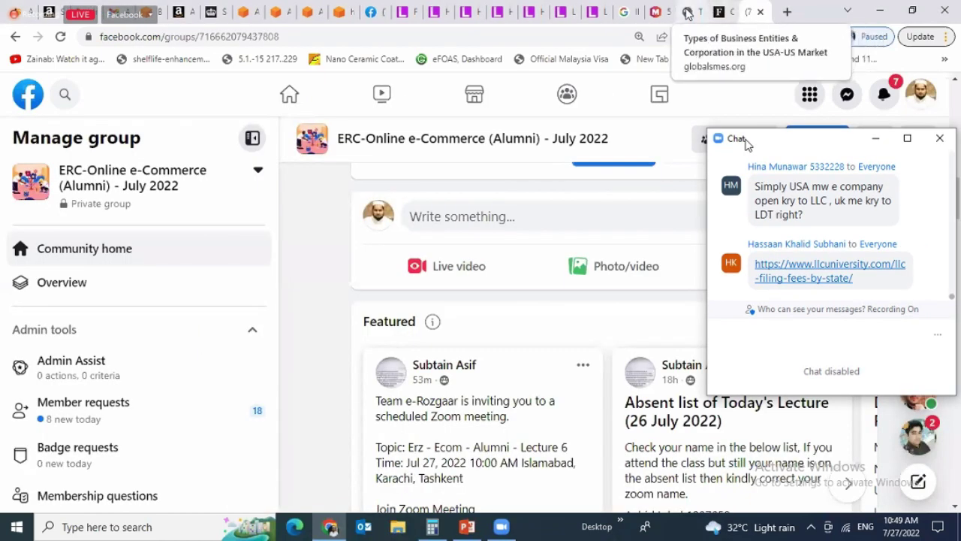
# - Bring up the LLC filing fees by state page and move the meeting chat window clear of the fees table
pyautogui.click(603, 10)
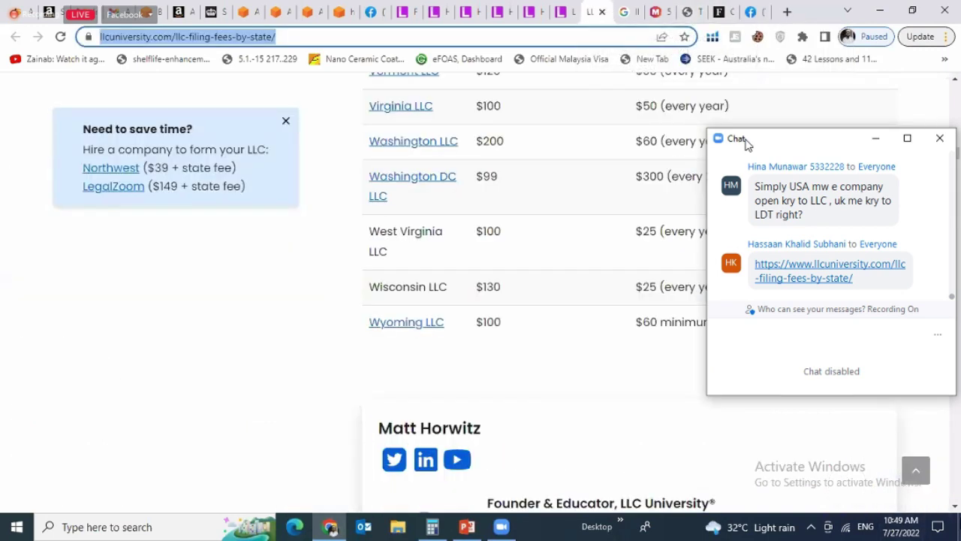
pyautogui.moveTo(776, 142); pyautogui.dragTo(72, 248)
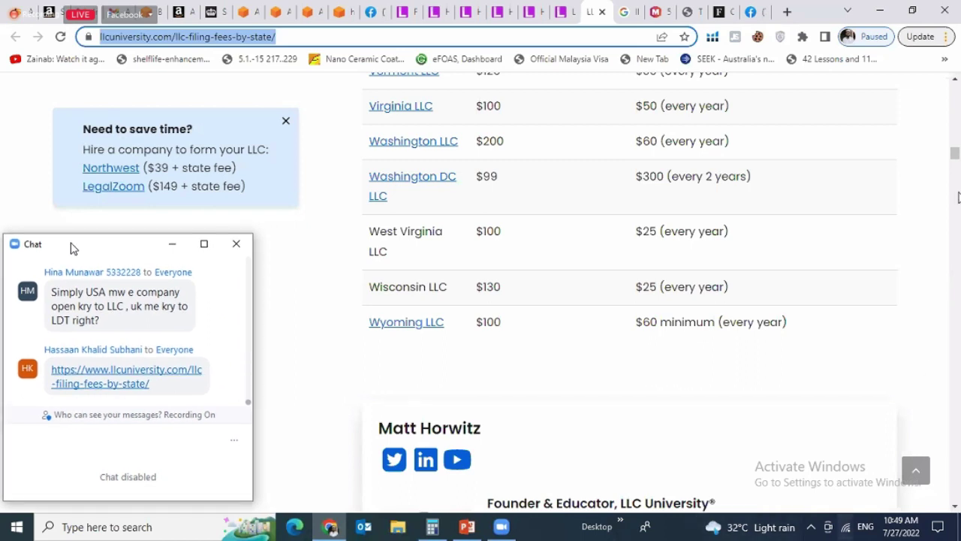
pyautogui.click(600, 373)
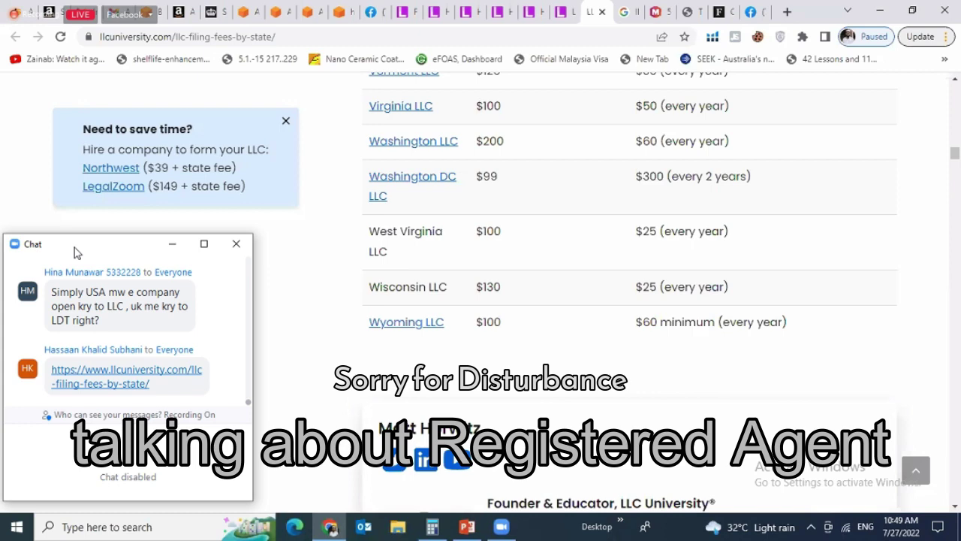
# - Reopen the meeting chat window and place it in the empty area beside the state fees table
pyautogui.click(438, 522)
pyautogui.click(436, 522)
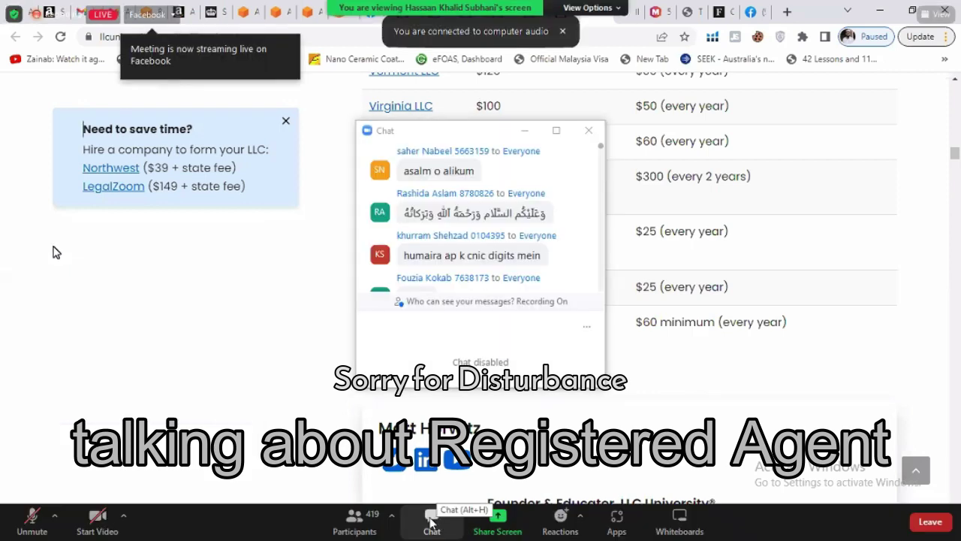
pyautogui.moveTo(454, 132); pyautogui.dragTo(103, 251)
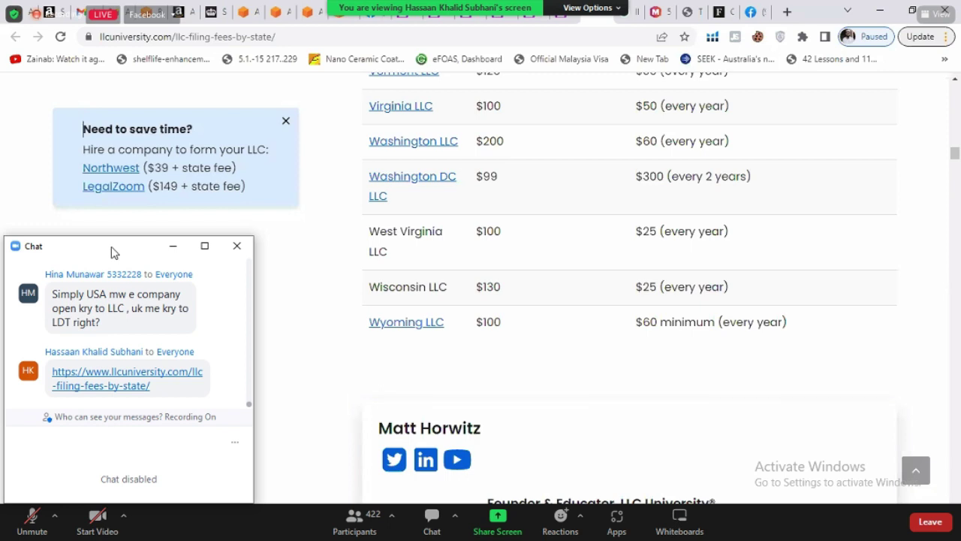
pyautogui.click(236, 246)
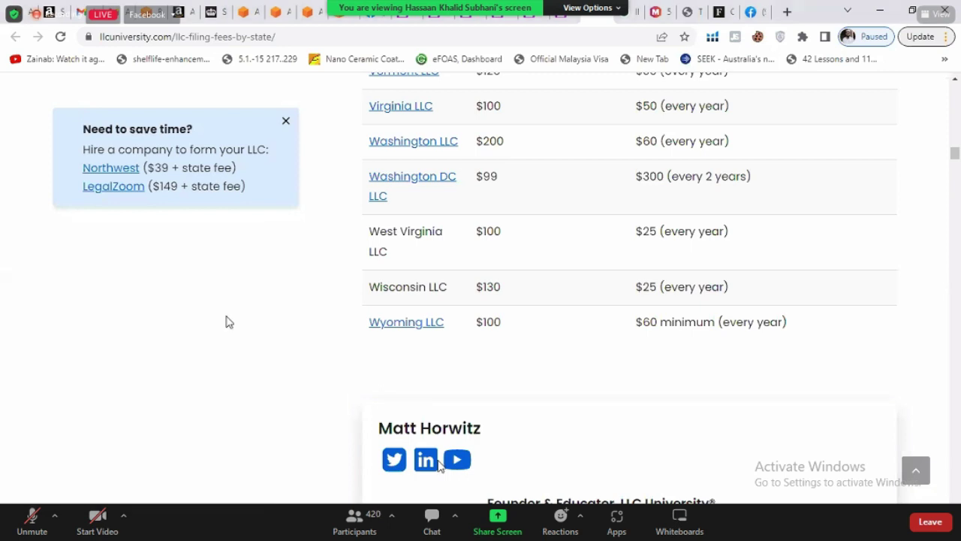
pyautogui.click(432, 517)
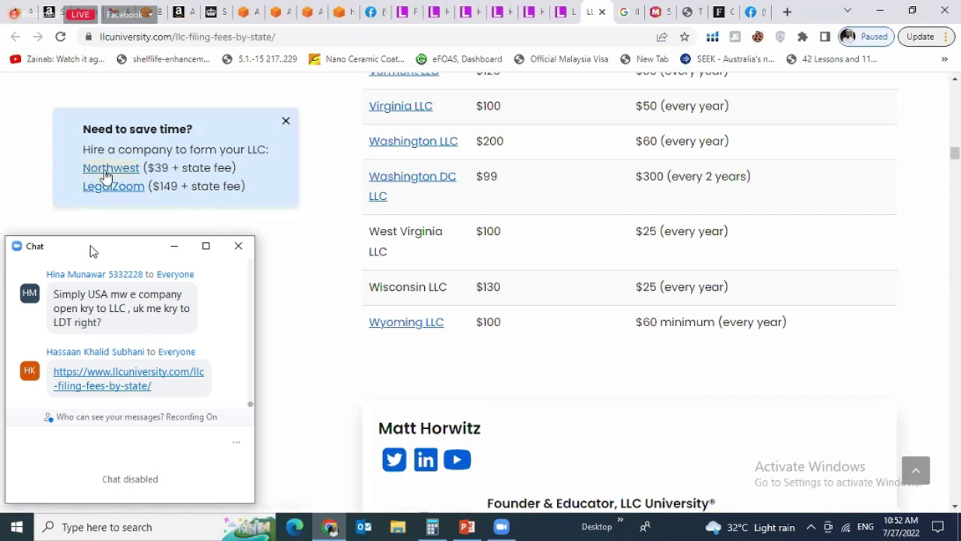
# - Open the Northwest and LegalZoom links in separate new tabs and bring up the LegalZoom LLC review
pyautogui.middleClick(123, 193)
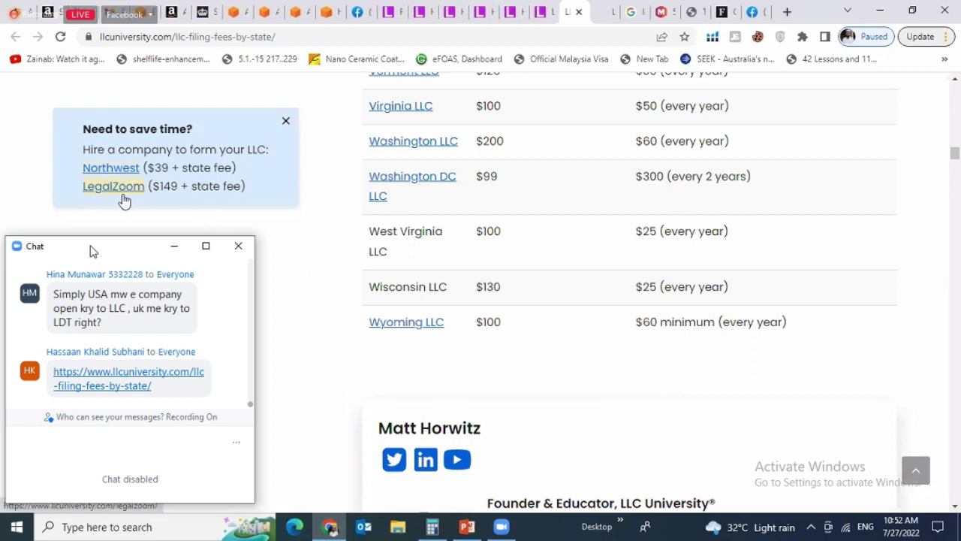
pyautogui.middleClick(122, 195)
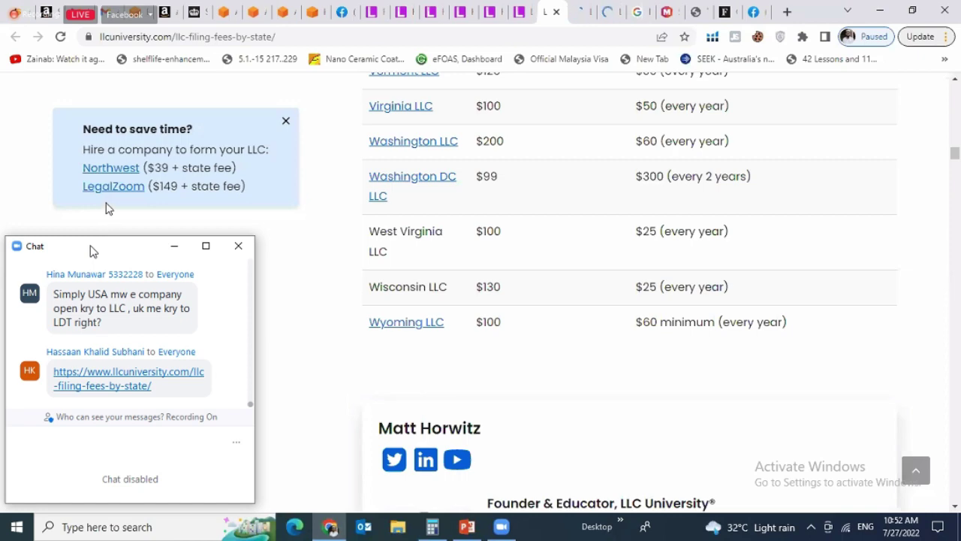
pyautogui.click(584, 9)
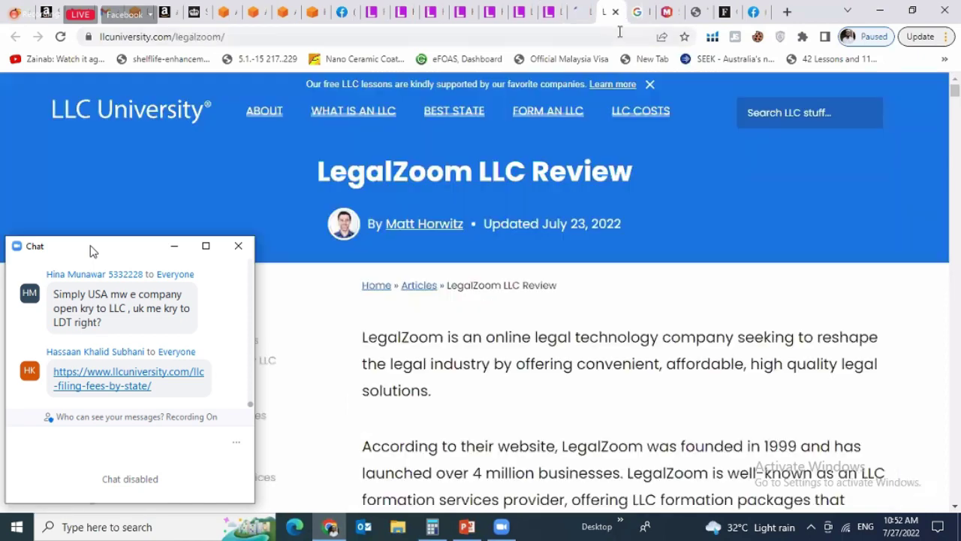
# - Examine the Incfile home page, including its business formation offer and the options for getting started
pyautogui.click(639, 11)
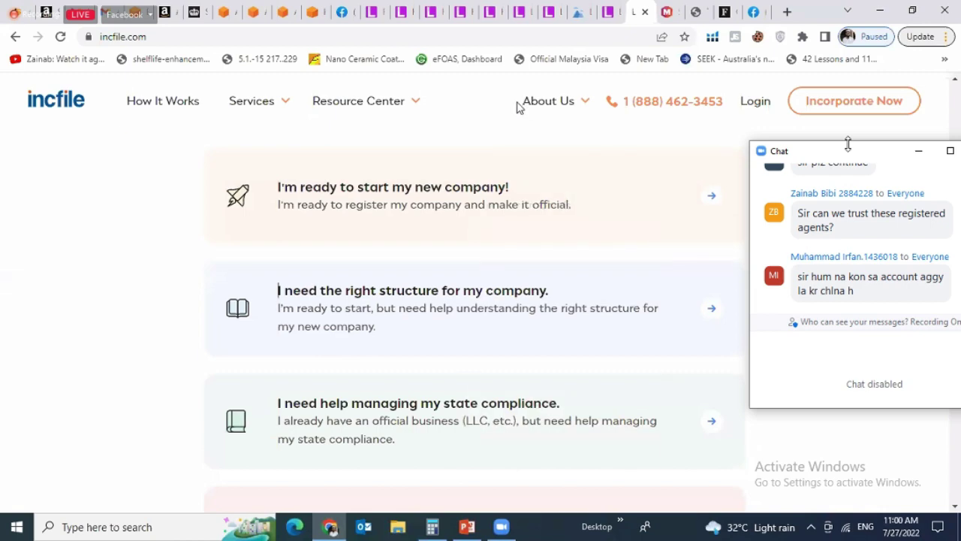
pyautogui.moveTo(529, 118)
pyautogui.scroll(-2, 88, 165)
pyautogui.scroll(-5, 86, 165)
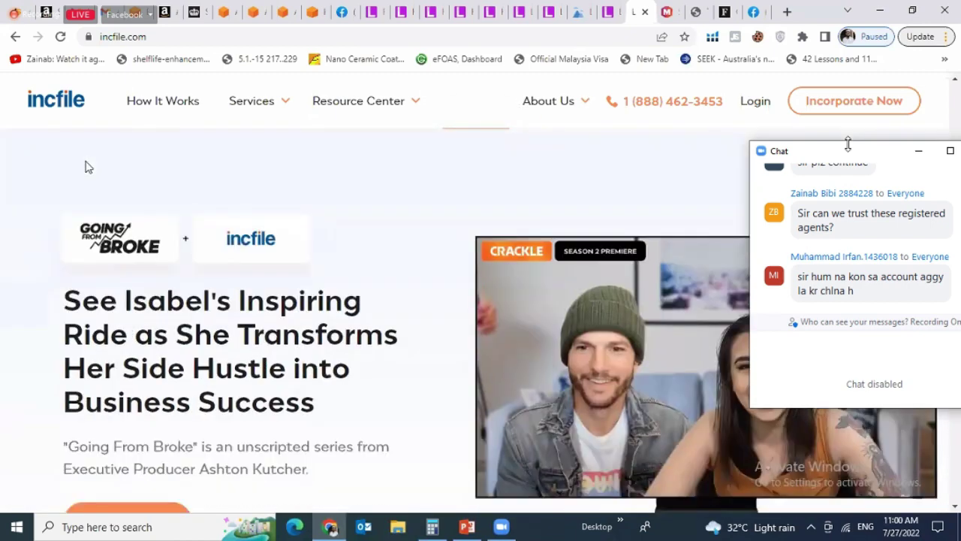
pyautogui.scroll(-5, 86, 164)
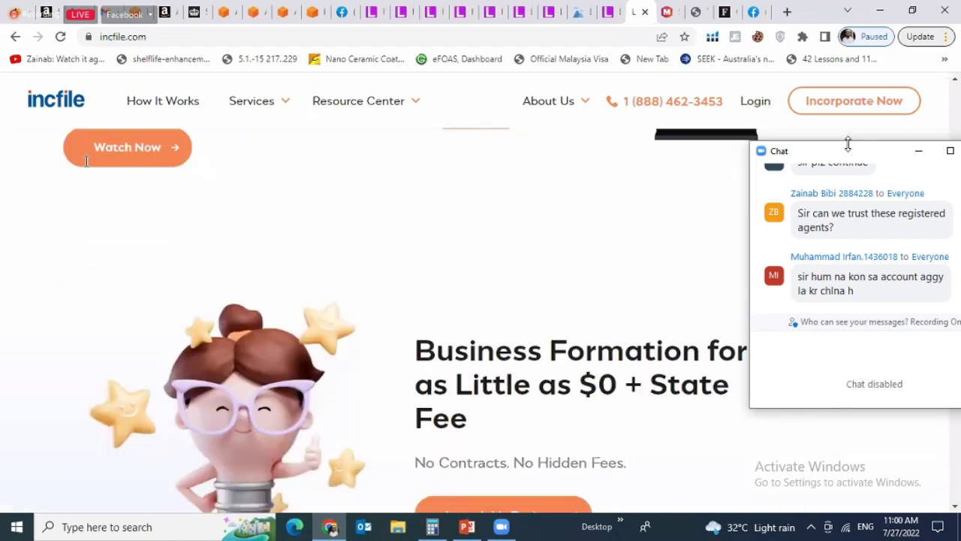
pyautogui.scroll(-5, 86, 165)
pyautogui.scroll(10, 85, 167)
pyautogui.scroll(10, 85, 173)
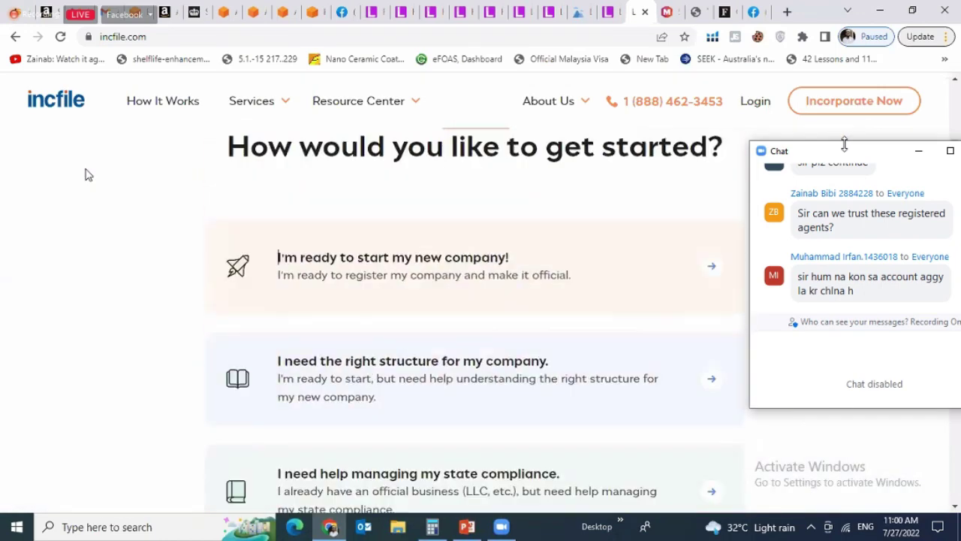
pyautogui.scroll(3, 87, 172)
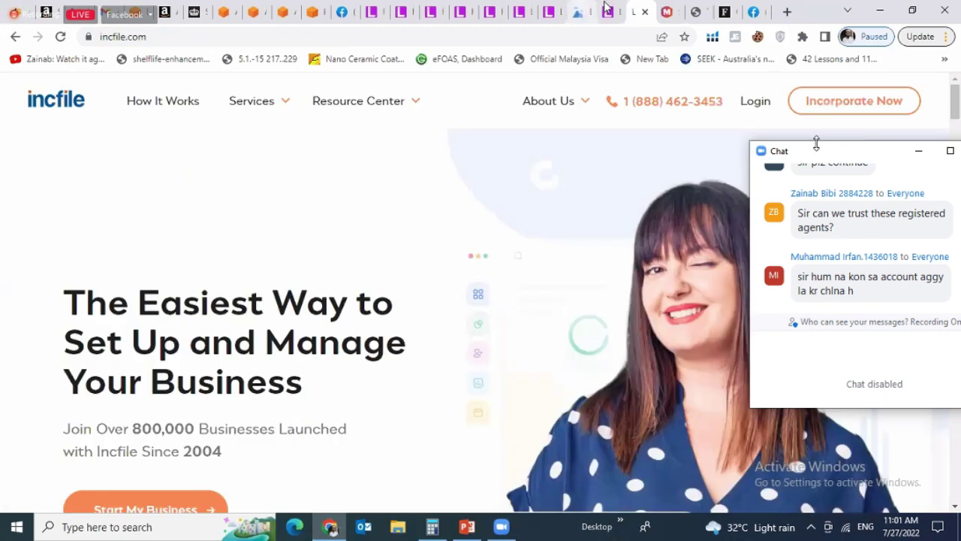
# - Choose Missouri as the formation state on the Northwest LLC Formation Service page and start the order
pyautogui.click(583, 14)
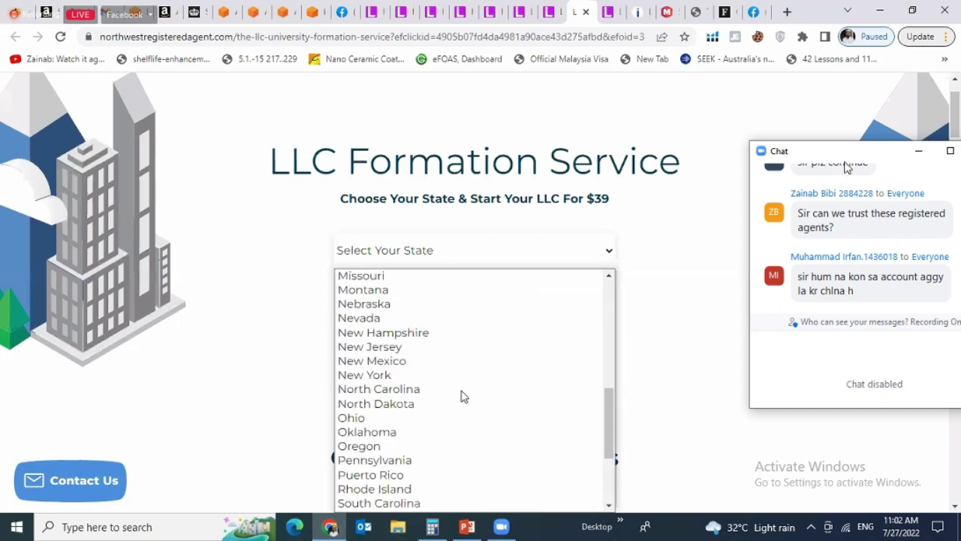
pyautogui.click(368, 416)
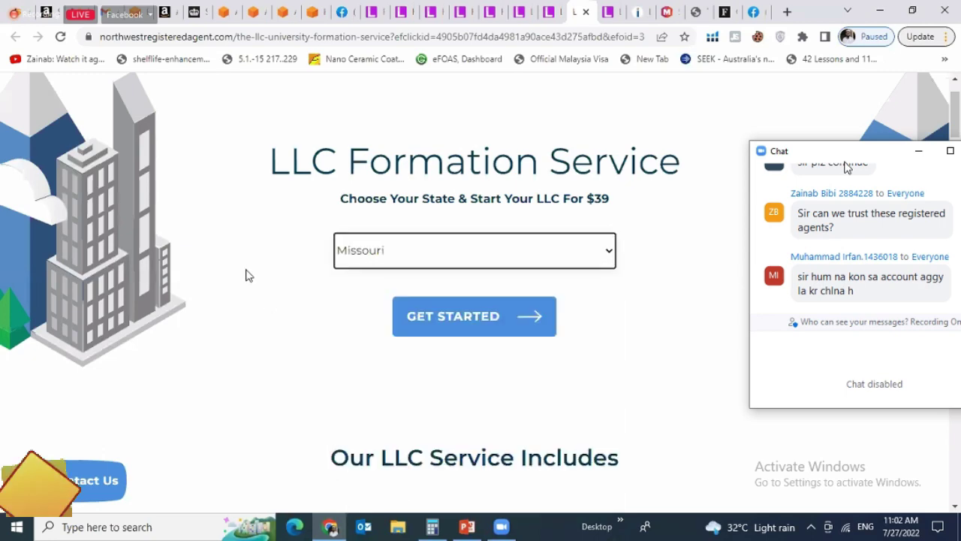
pyautogui.click(511, 322)
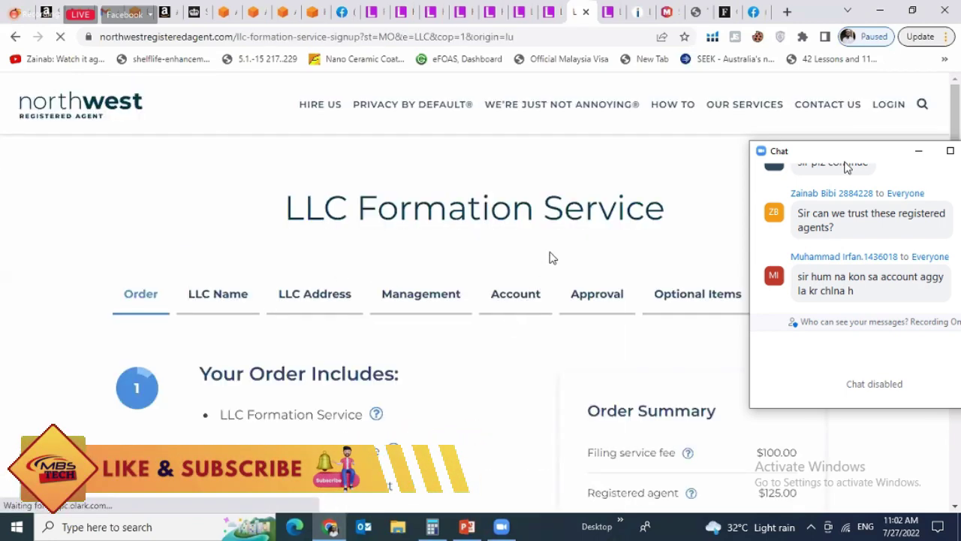
# - Bring the Missouri LLC order summary into view and minimise the meeting chat window covering it
pyautogui.scroll(-3, 549, 255)
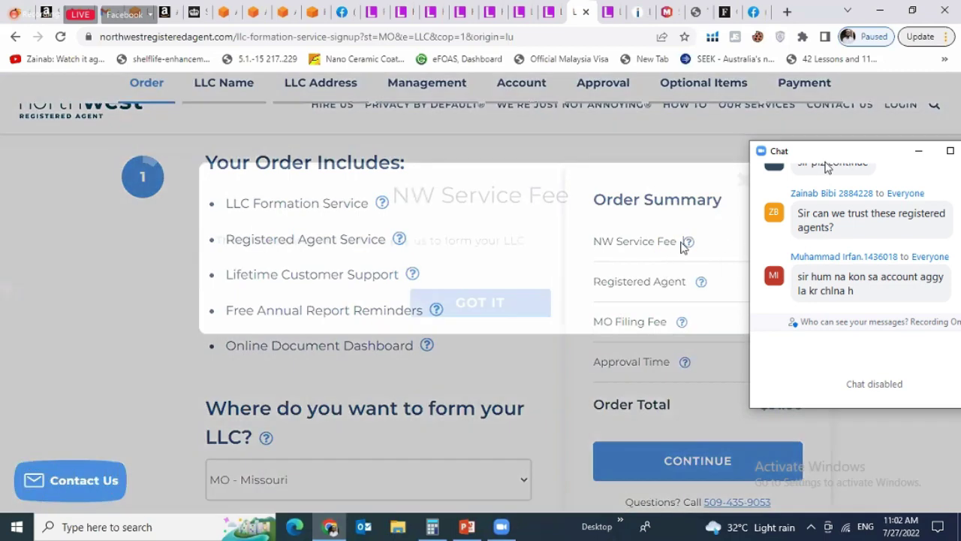
pyautogui.moveTo(847, 167); pyautogui.dragTo(788, 102)
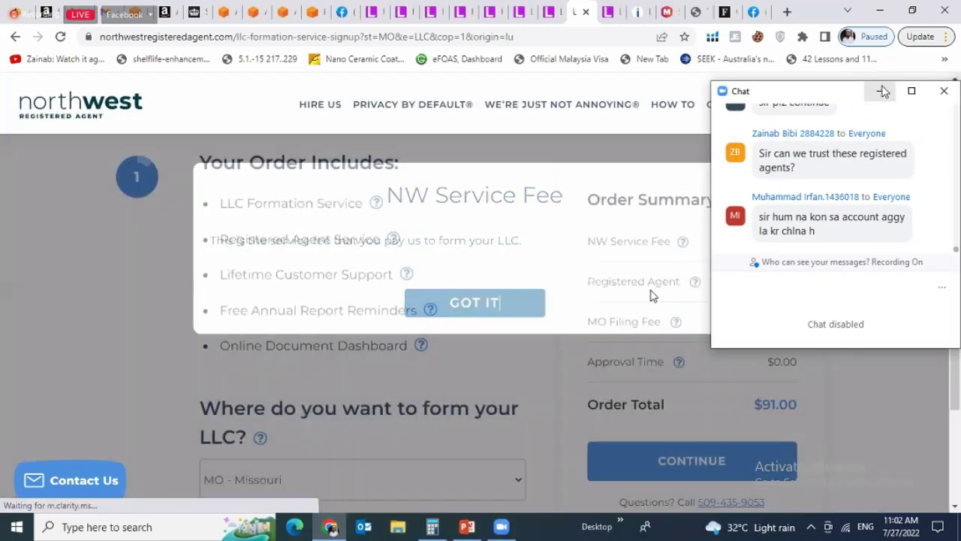
pyautogui.click(879, 90)
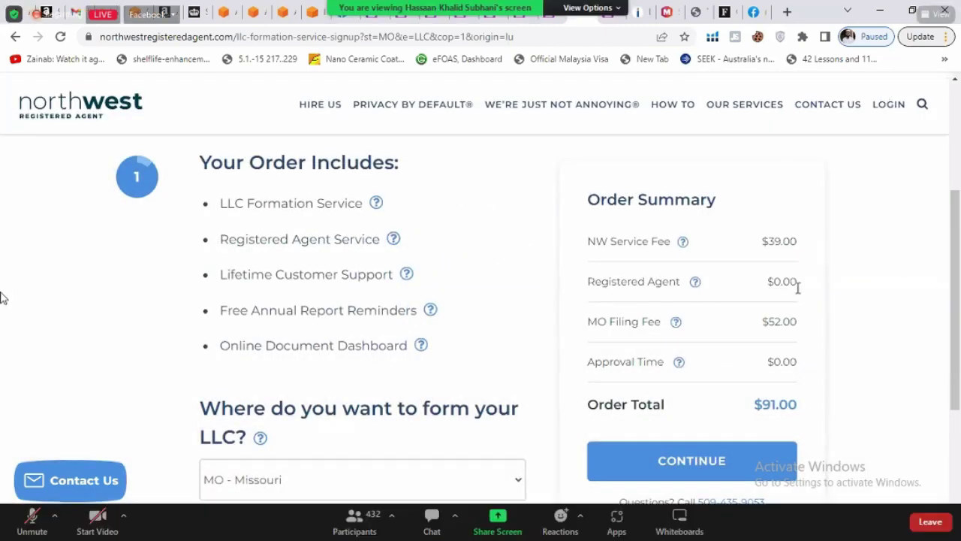
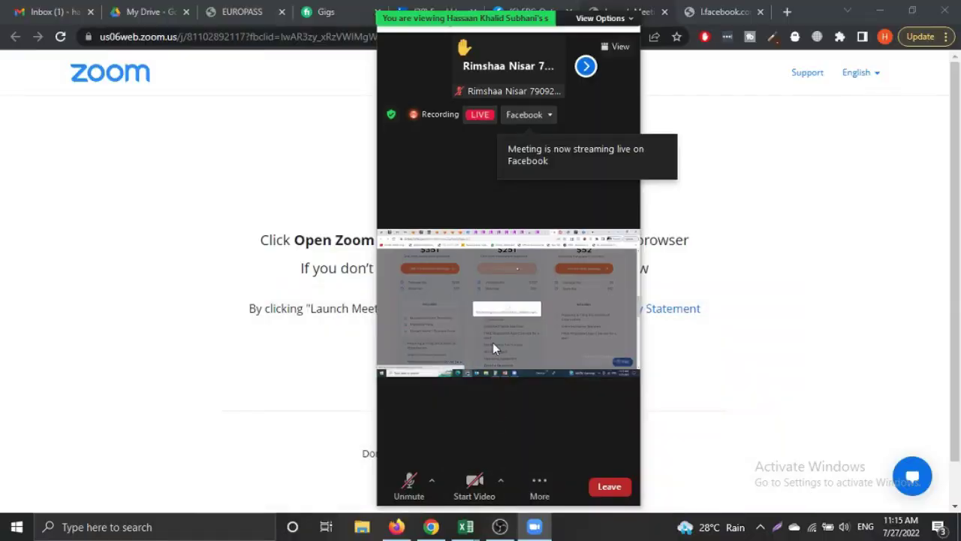
# - Enlarge the shared screen in the meeting window, open the meeting chat and move it clear of the order total
pyautogui.doubleClick(491, 319)
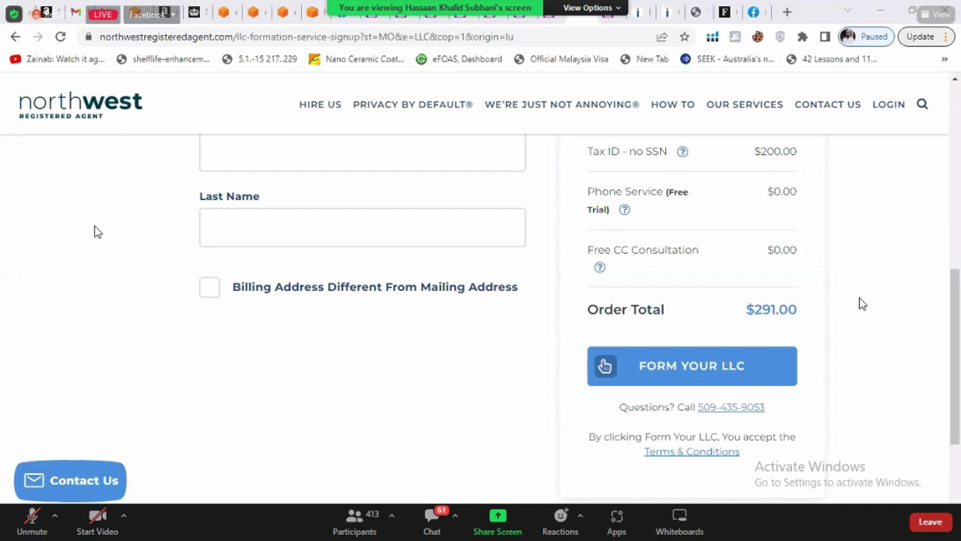
pyautogui.hotkey('alt', 'h')
pyautogui.moveTo(833, 43); pyautogui.dragTo(787, 19)
pyautogui.moveTo(784, 17); pyautogui.dragTo(788, 17)
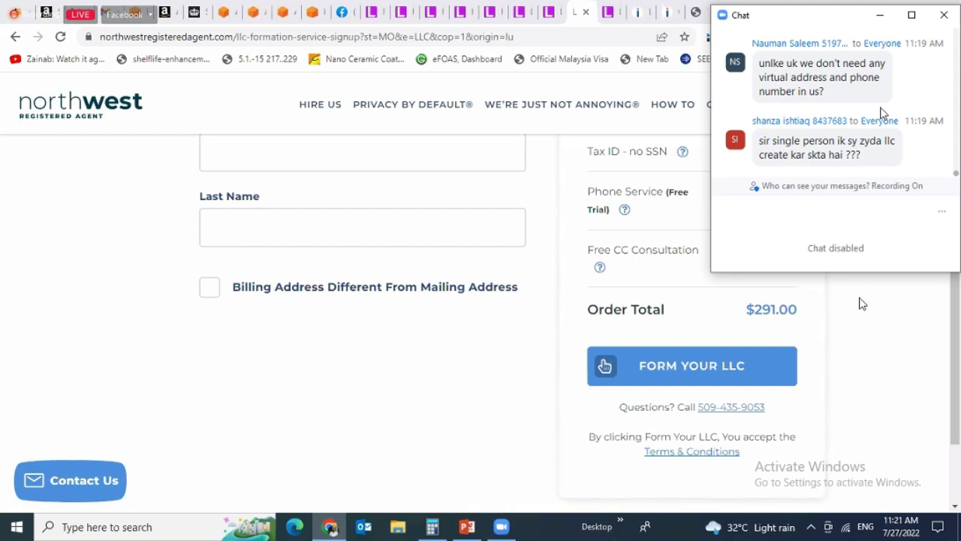
# - Read back through the participants' chat questions about LLC registration, addresses, taxes and individual seller accounts
pyautogui.scroll(1, 884, 112)
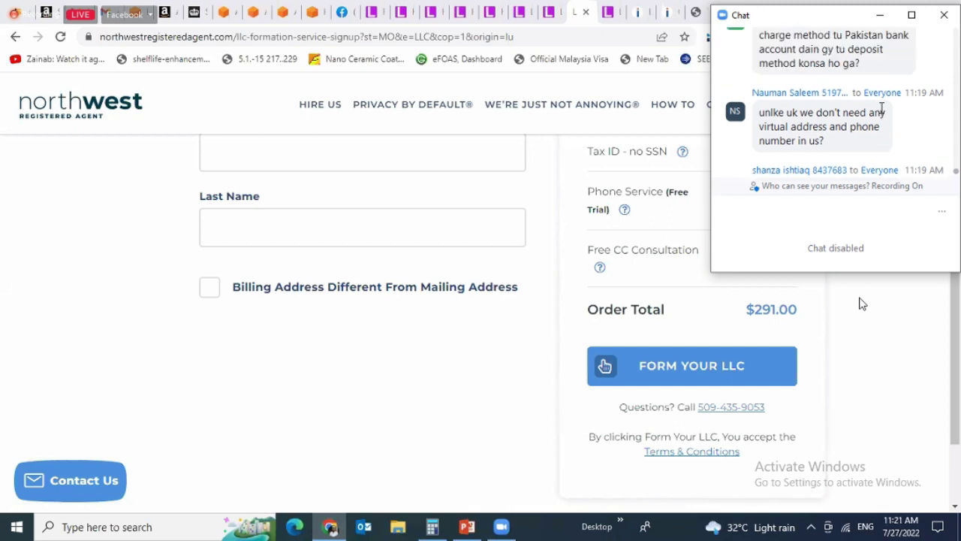
pyautogui.scroll(2, 882, 109)
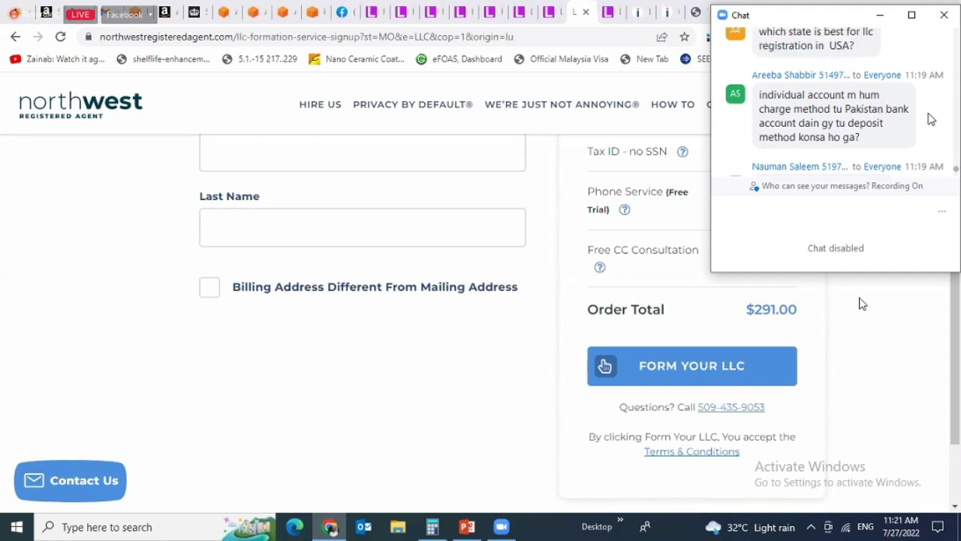
pyautogui.scroll(-1, 931, 119)
pyautogui.scroll(3, 932, 118)
pyautogui.scroll(-3, 931, 118)
pyautogui.scroll(2, 931, 118)
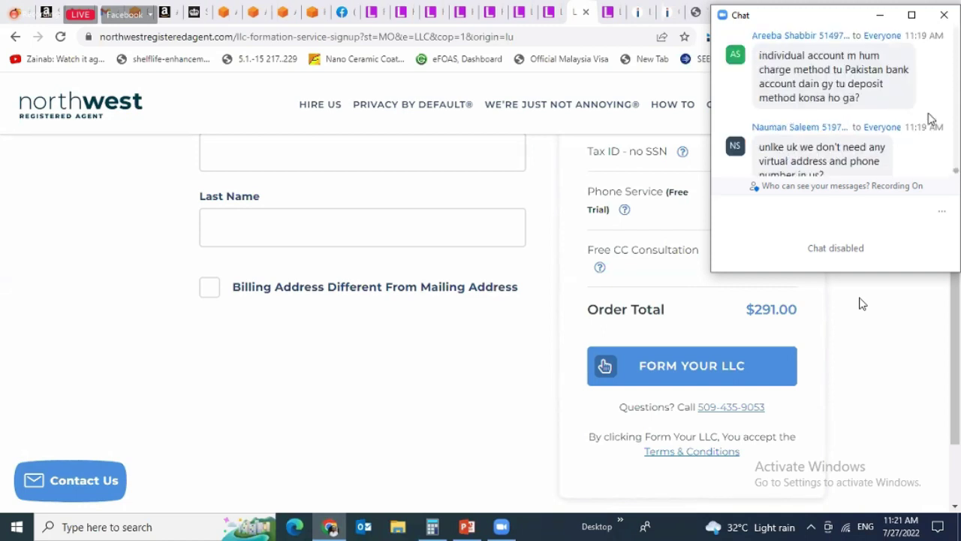
pyautogui.scroll(5, 931, 119)
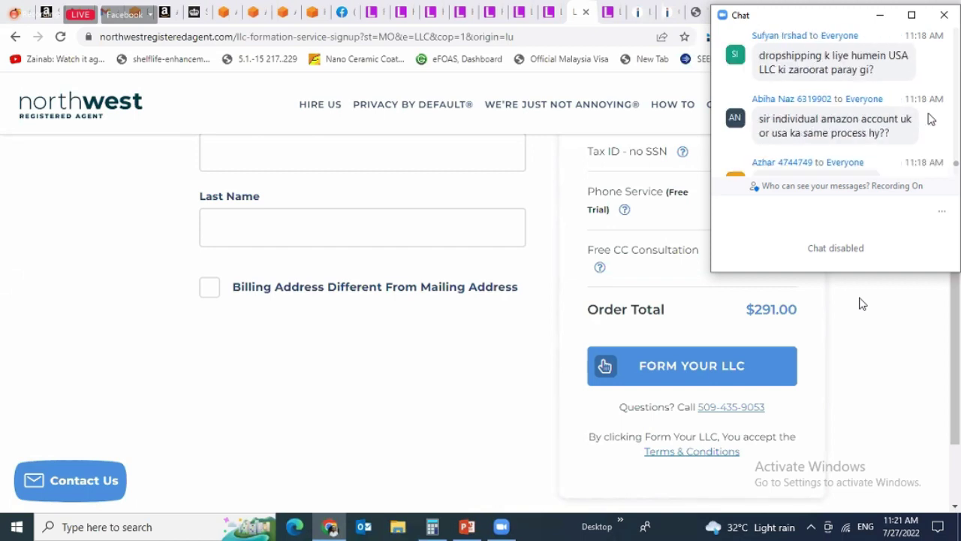
pyautogui.scroll(1, 931, 119)
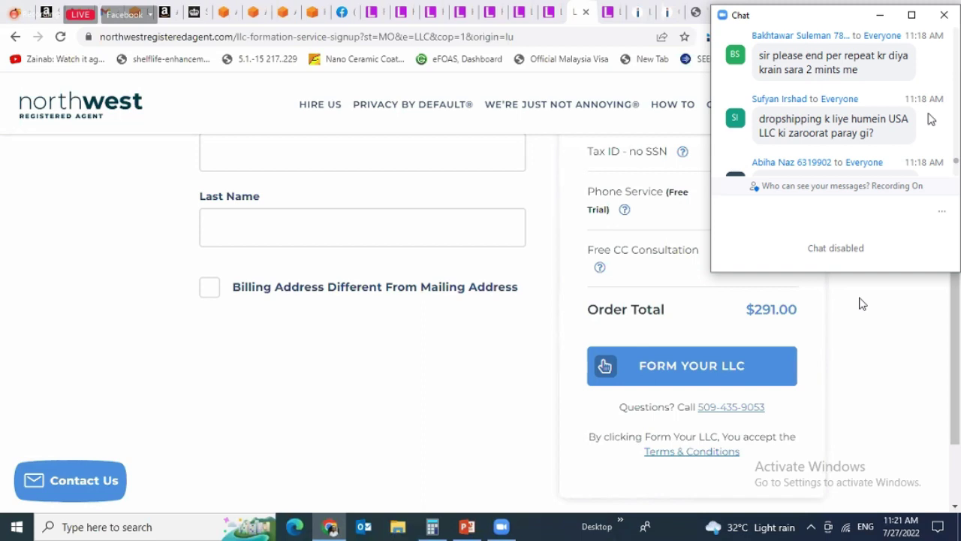
pyautogui.scroll(-6, 931, 119)
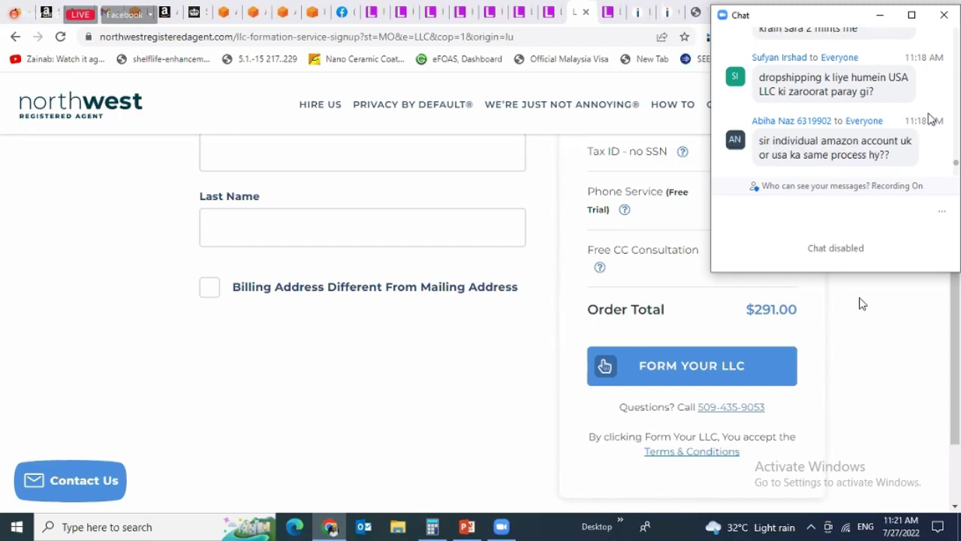
pyautogui.scroll(10, 931, 119)
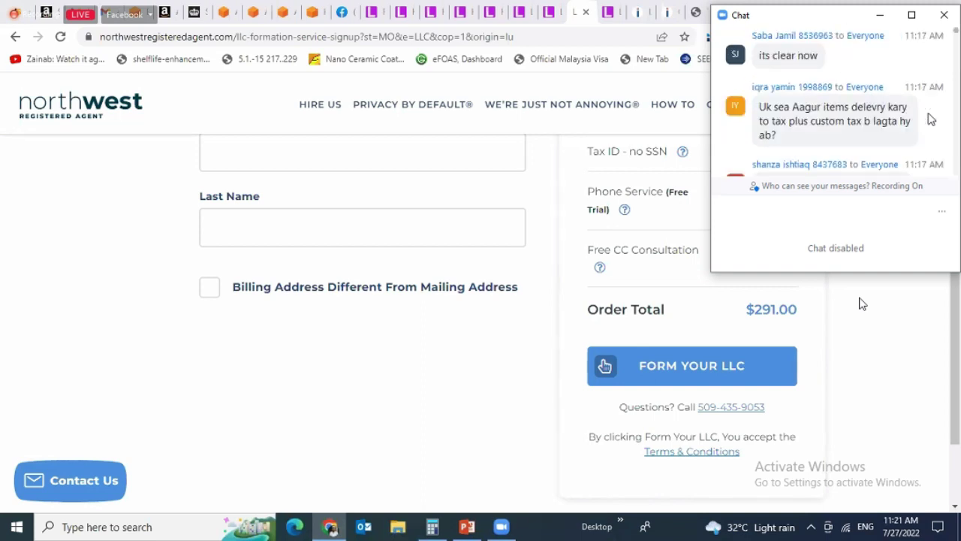
pyautogui.scroll(-5, 931, 118)
pyautogui.scroll(-5, 932, 119)
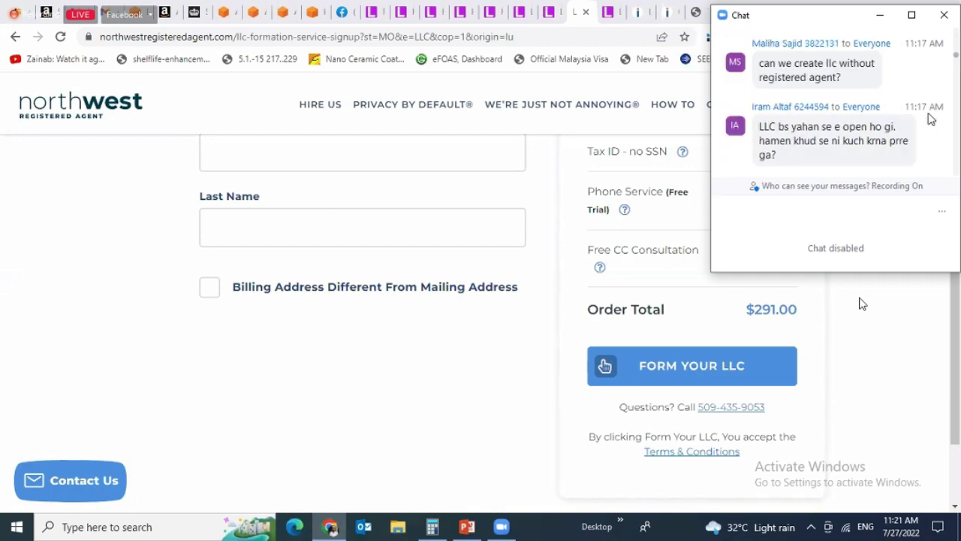
pyautogui.scroll(-6, 931, 118)
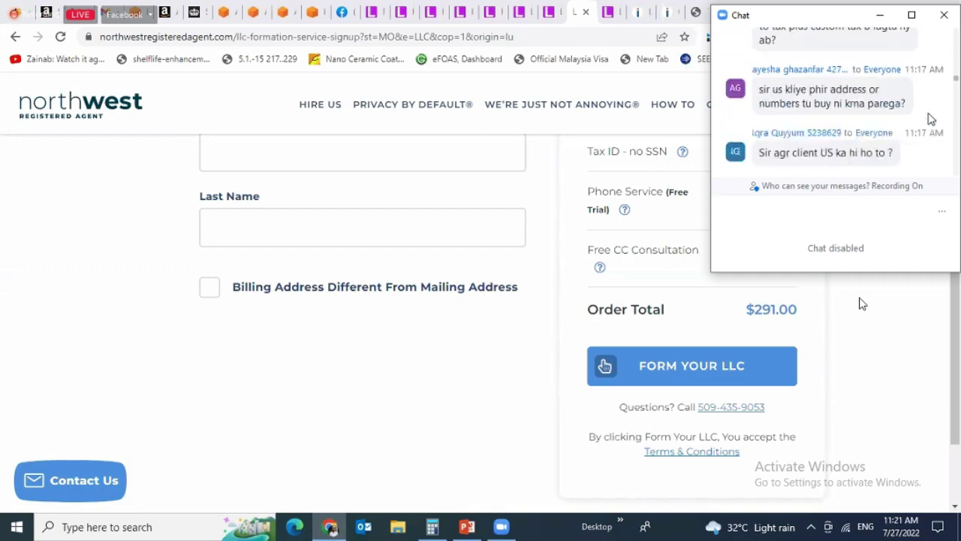
pyautogui.scroll(6, 931, 119)
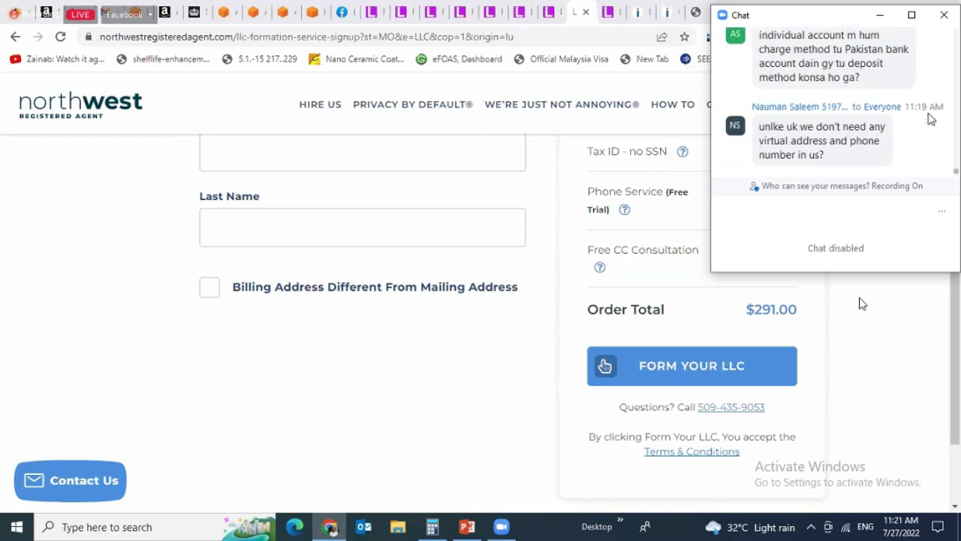
pyautogui.scroll(-8, 931, 118)
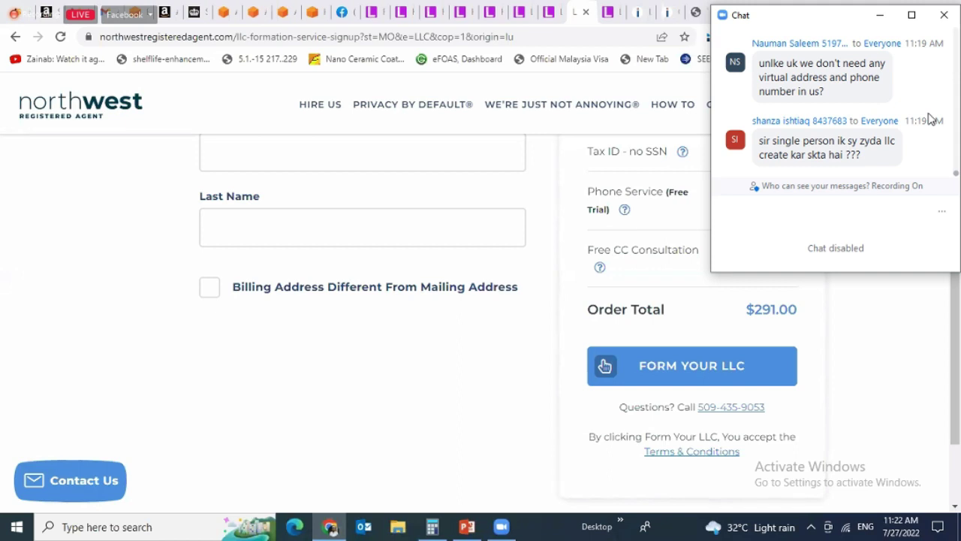
# - Review the payment fields and the order summary fees on the Northwest Missouri LLC signup form
pyautogui.moveTo(436, 366)
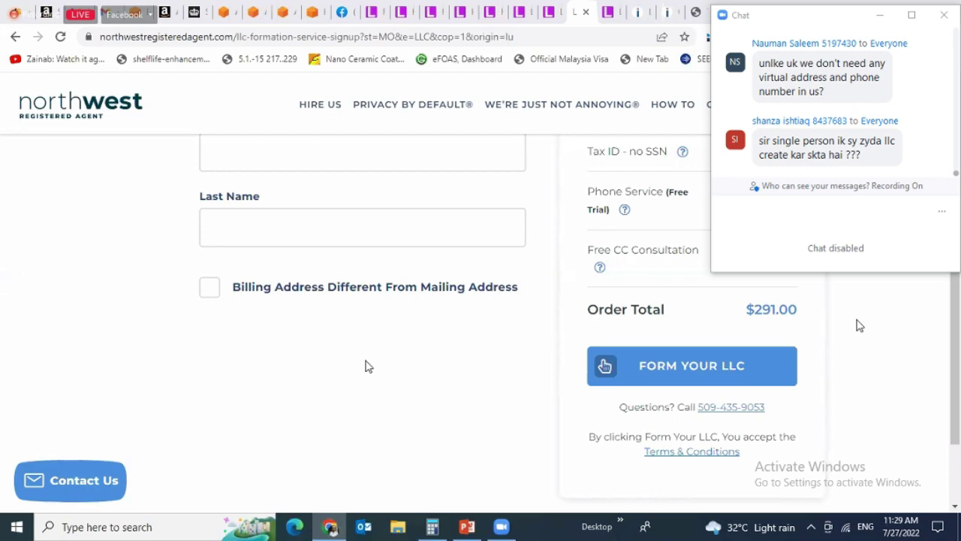
pyautogui.scroll(6, 368, 366)
pyautogui.scroll(-2, 368, 366)
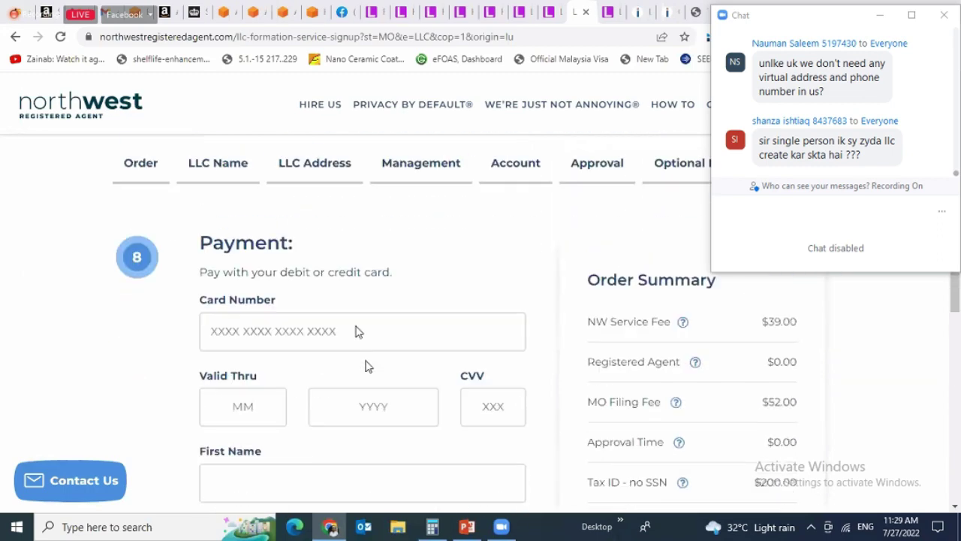
pyautogui.scroll(-2, 318, 339)
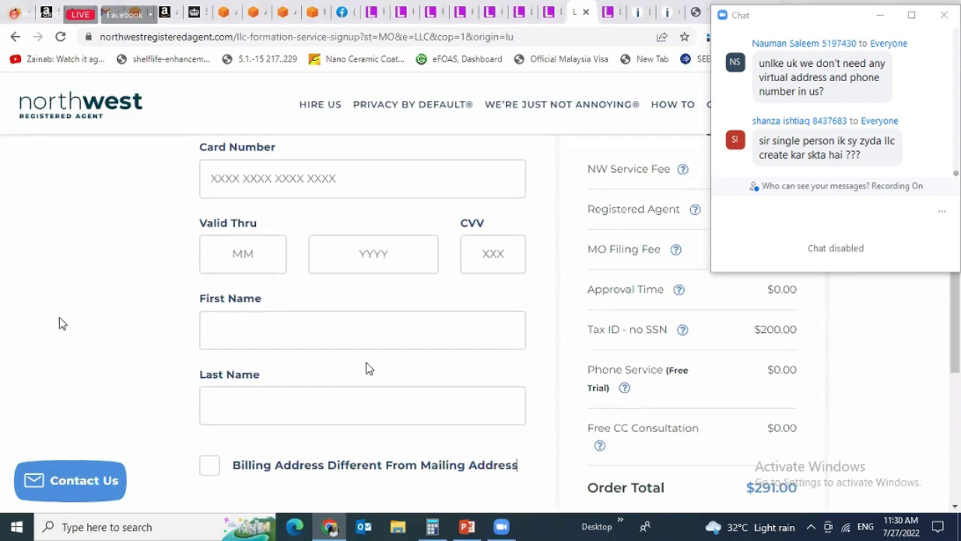
pyautogui.scroll(-4, 60, 323)
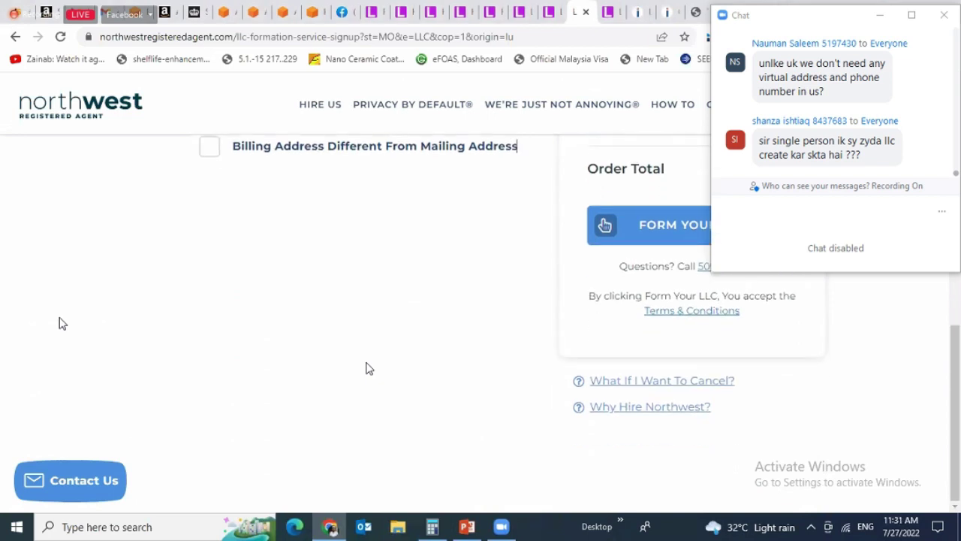
pyautogui.scroll(10, 62, 323)
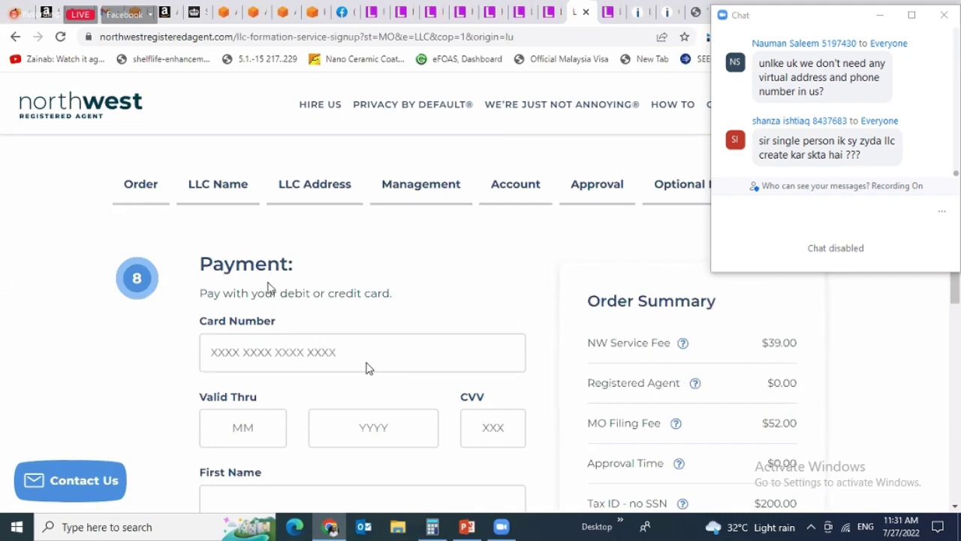
# - Bring up the Incfile website and its LLC order form to compare the Gold Package and Missouri filing fees
pyautogui.click(652, 7)
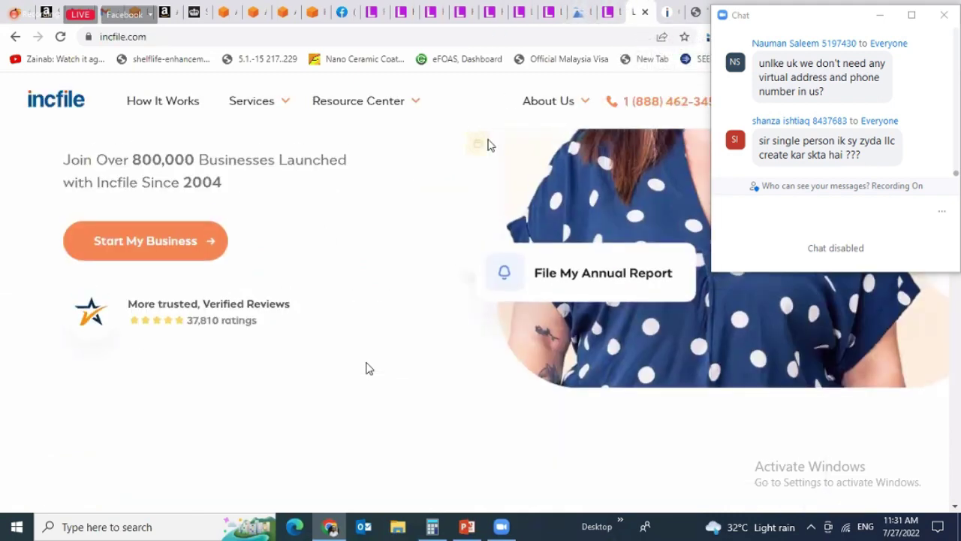
pyautogui.hotkey('ctrl', 'Tab')
pyautogui.click(558, 37)
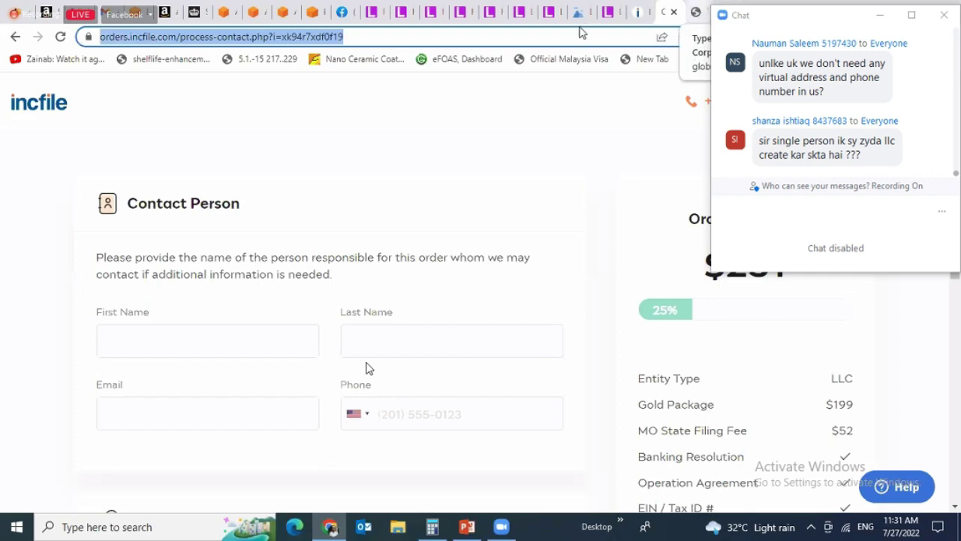
pyautogui.hotkey('ctrl', 'Tab')
pyautogui.scroll(5, 367, 368)
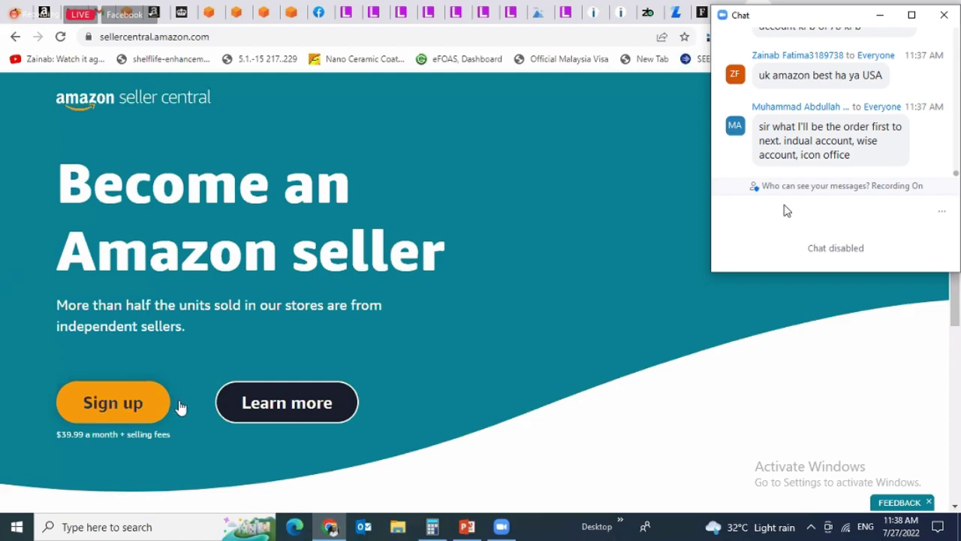
# - From Amazon Seller Central, view the selling plans, start the Professional sign-up and choose to switch from the remembered account
pyautogui.click(335, 419)
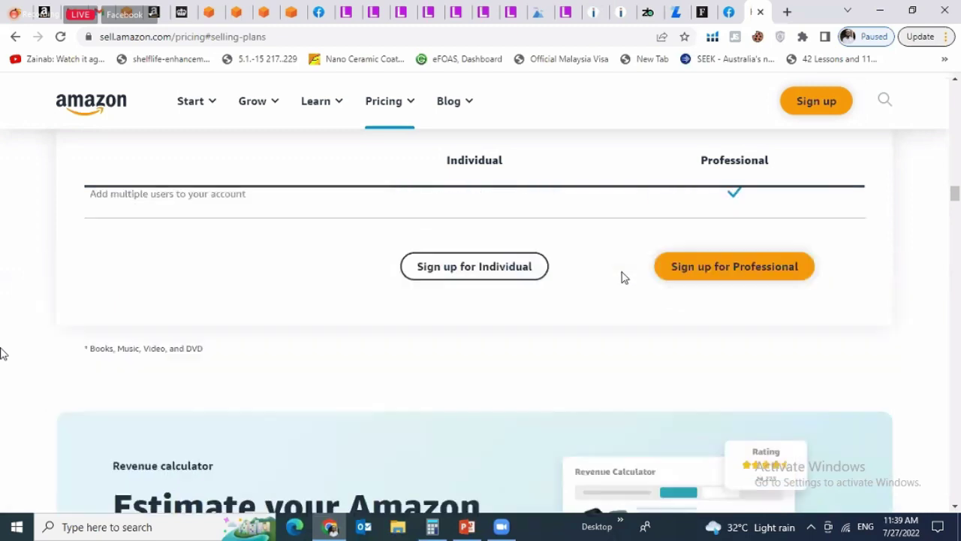
pyautogui.click(785, 272)
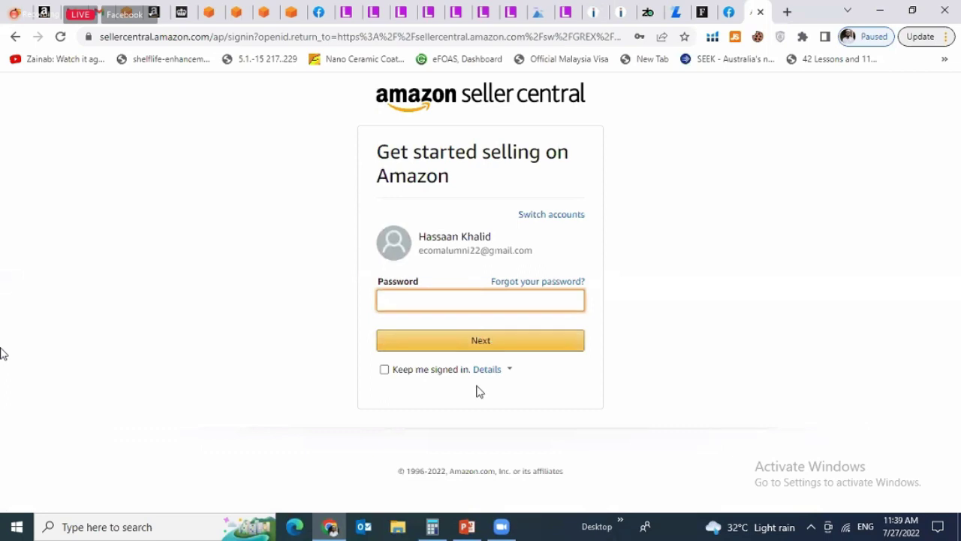
pyautogui.click(564, 216)
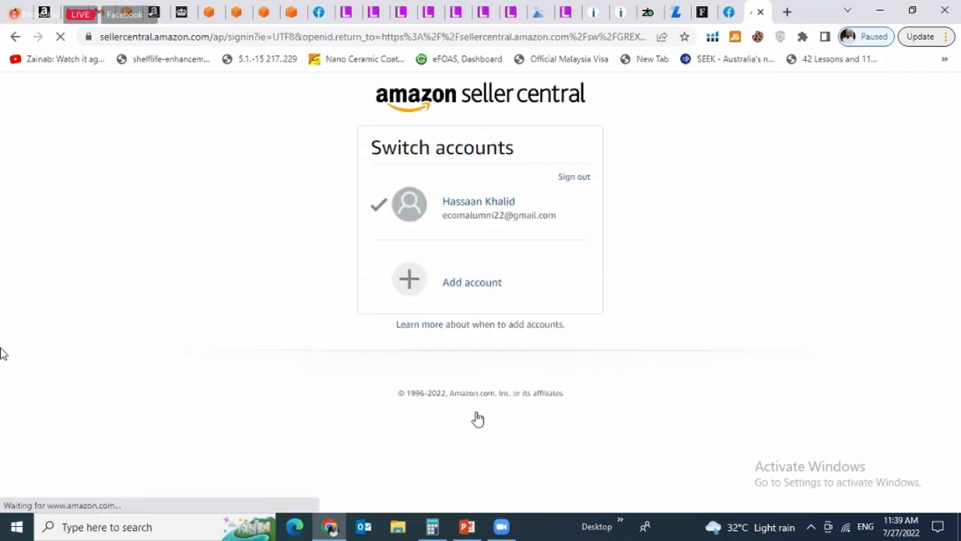
# - Try to create the Amazon seller account by entering the account password and submitting the form
pyautogui.click(457, 294)
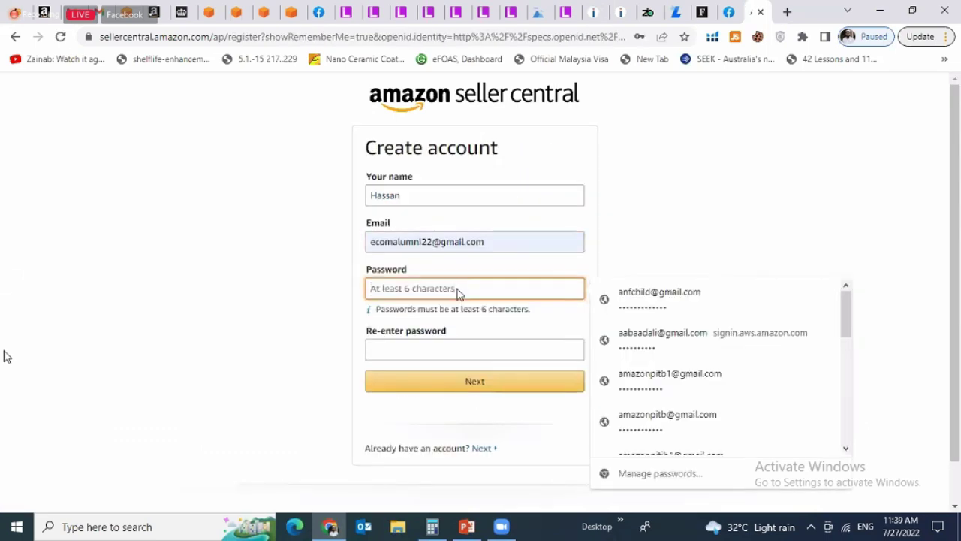
pyautogui.write('*******')
pyautogui.press('Return')
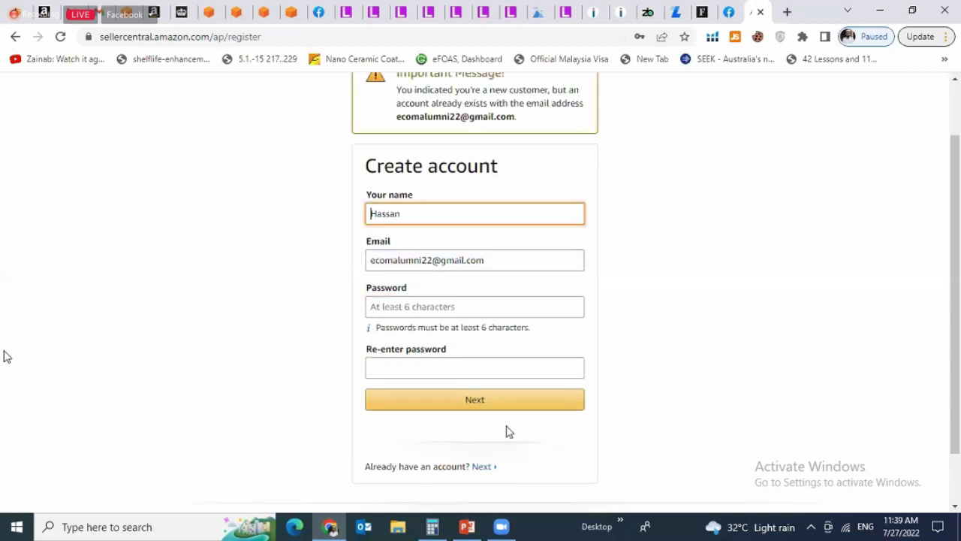